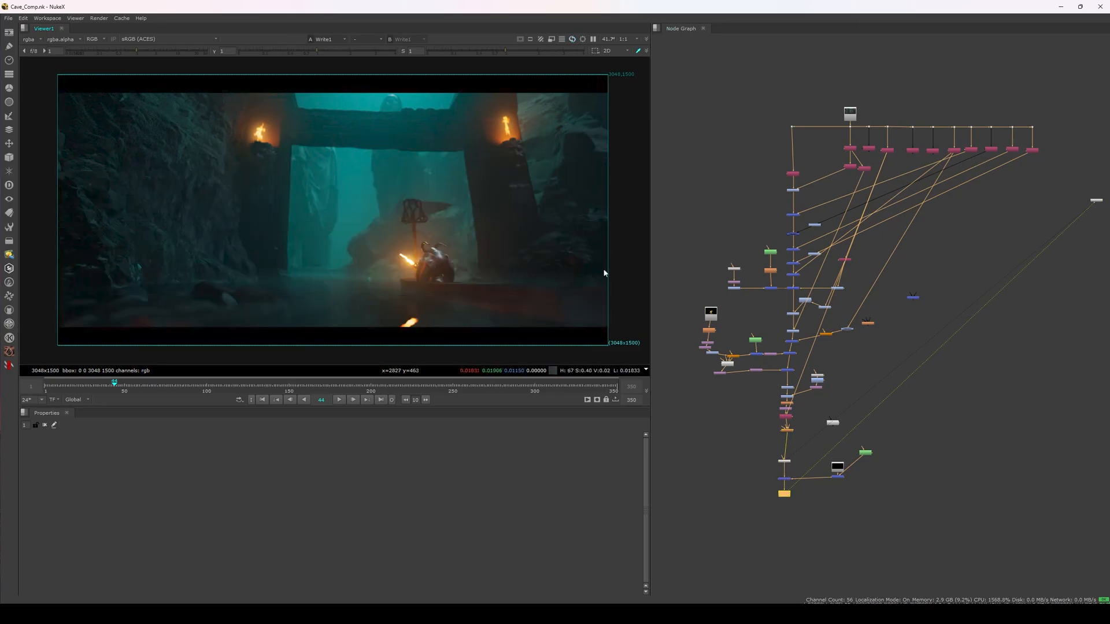
View the cave.exr Read1 plate with its properties open and inspect its available render layers.
mouse_move(835, 258)
mouse_down()
mouse_move(727, 448)
mouse_move(766, 392)
mouse_up()
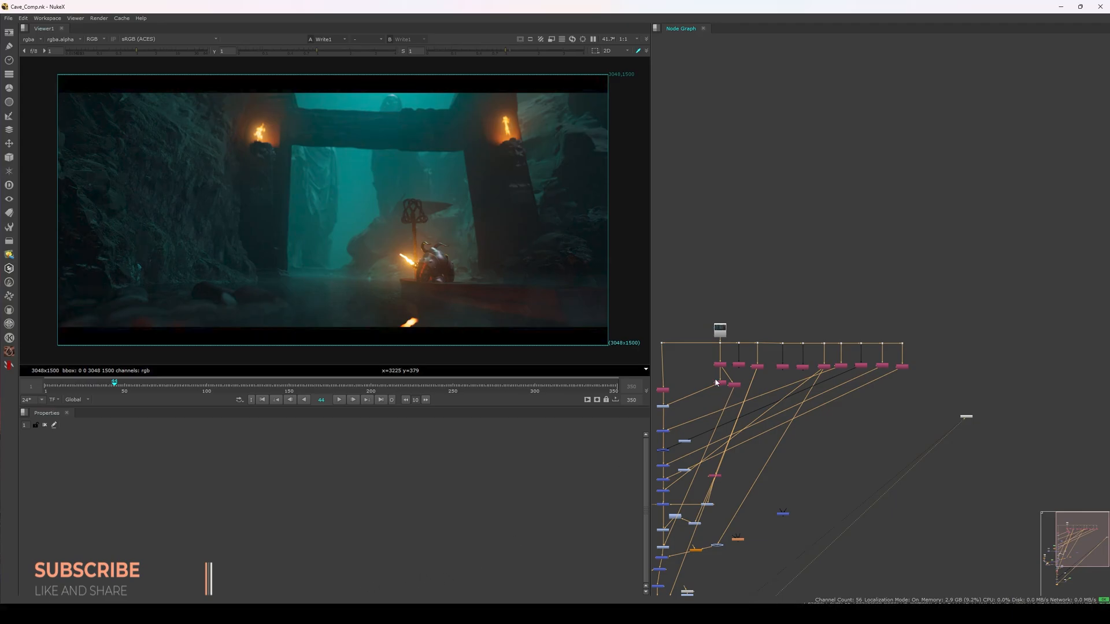
scroll(718, 369, up, 2)
scroll(724, 351, up, 2)
scroll(763, 338, up, 2)
scroll(803, 329, up, 2)
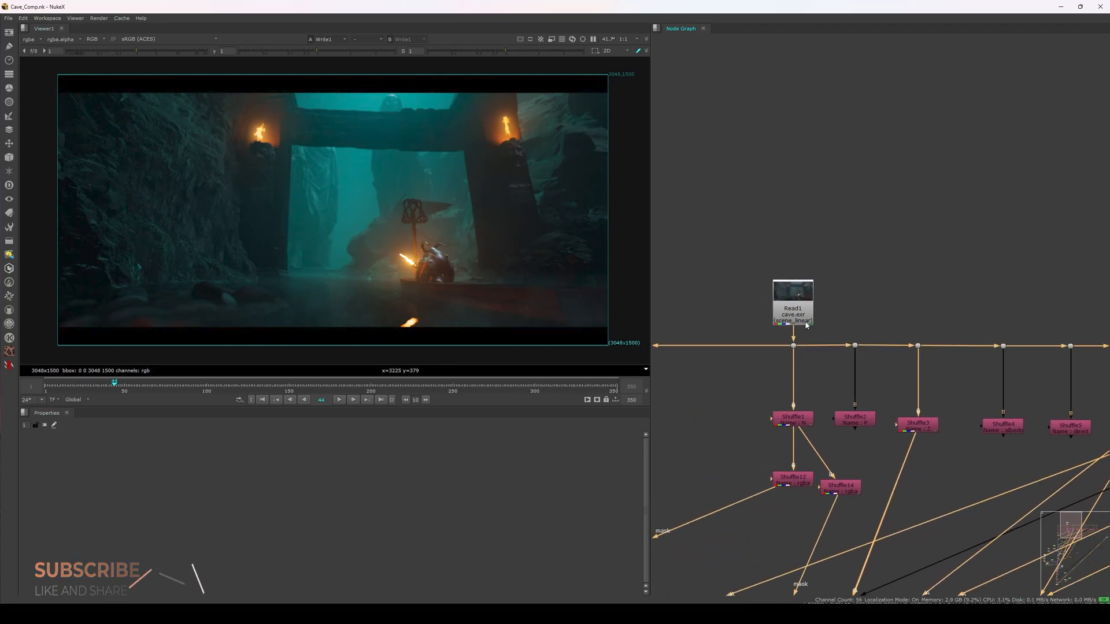
scroll(805, 325, up, 2)
double_click(792, 242)
key(1)
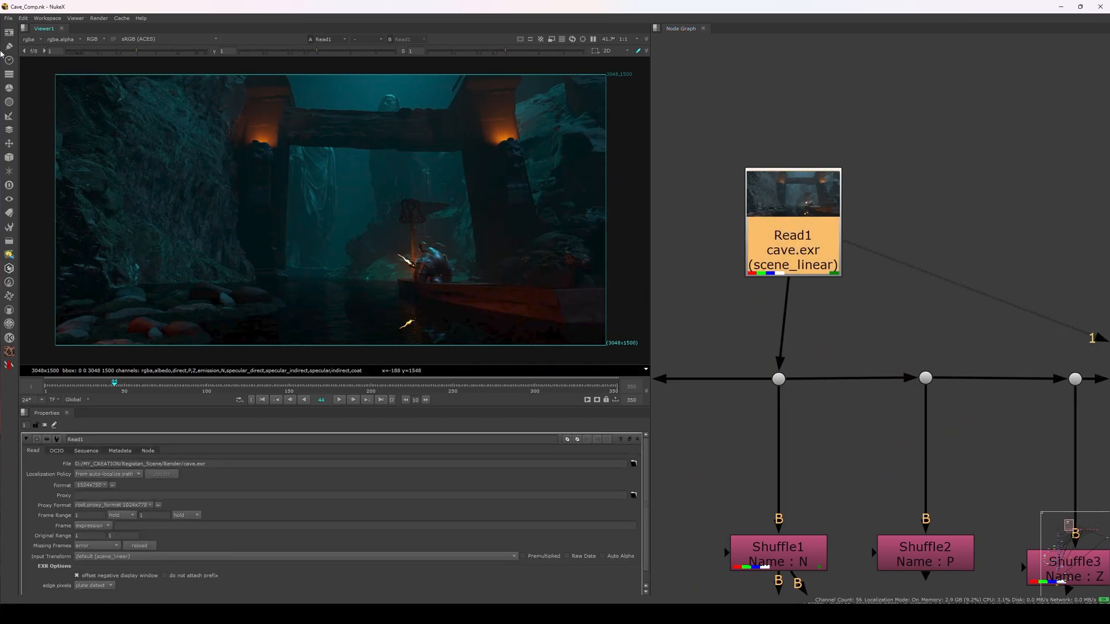
click(27, 41)
mouse_move(49, 185)
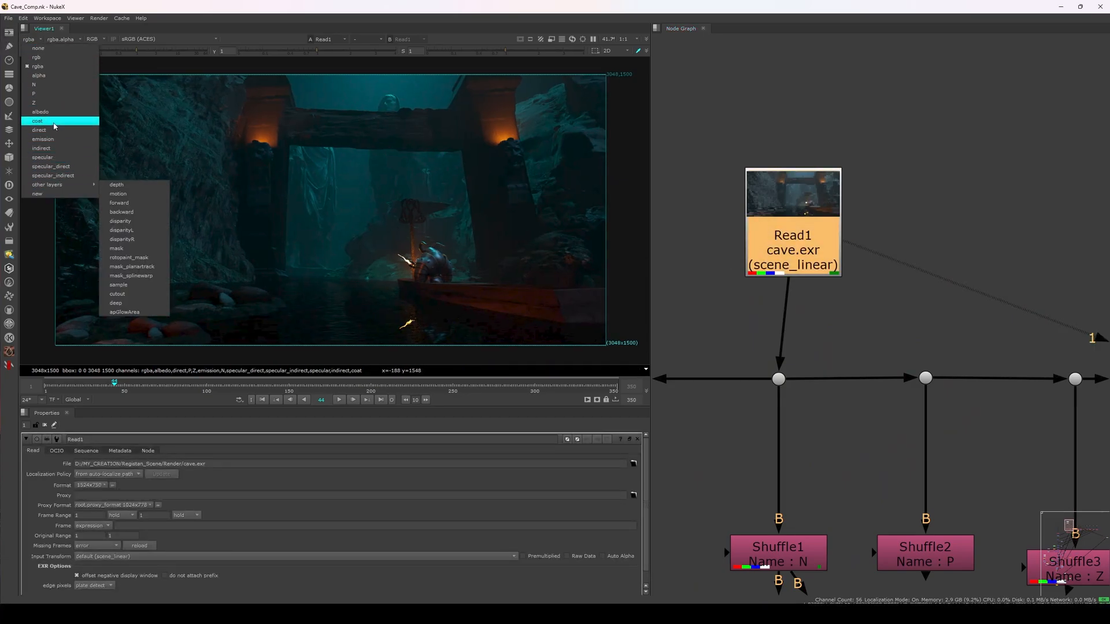
click(669, 203)
scroll(743, 258, down, 2)
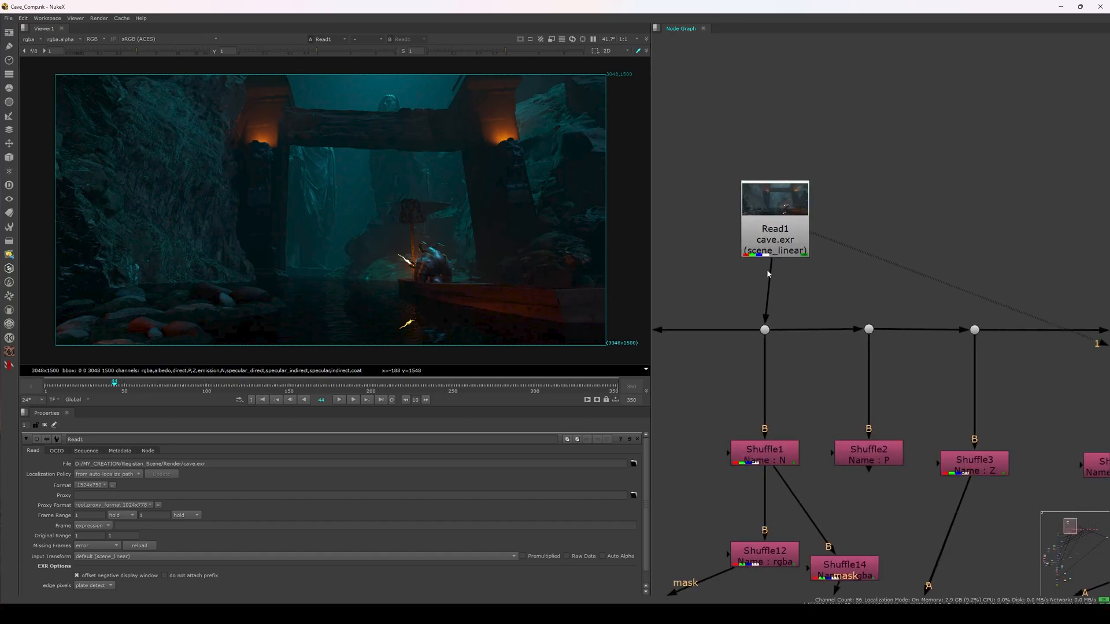
click(769, 252)
Paste a new cave.exr Read3 node into the framed node tree and view it.
key(f)
scroll(785, 328, up, 5)
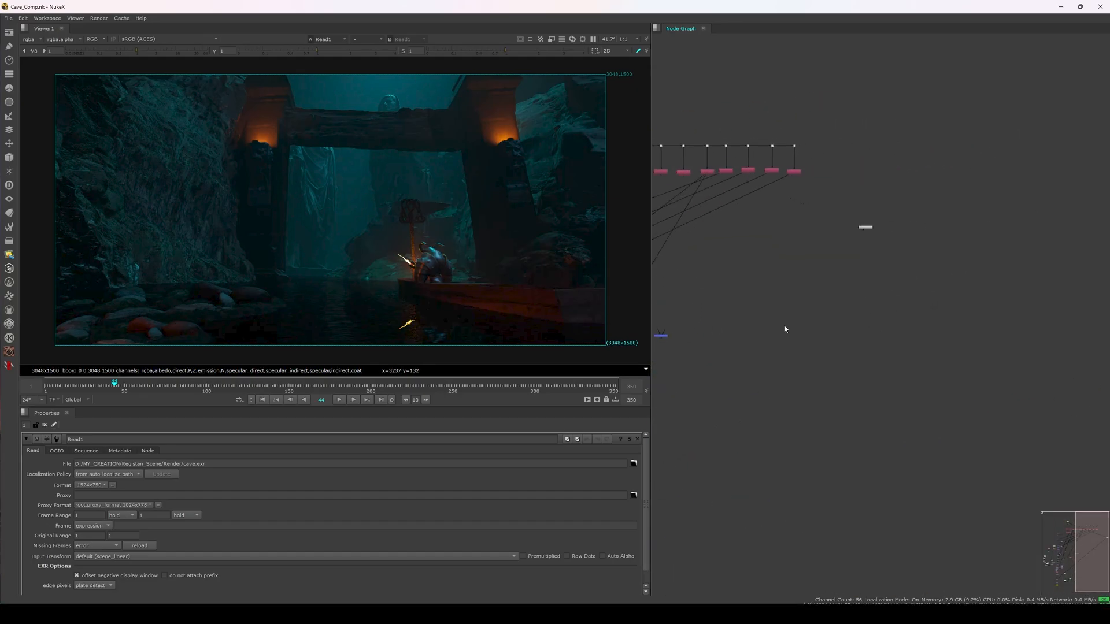
key(ctrl+v)
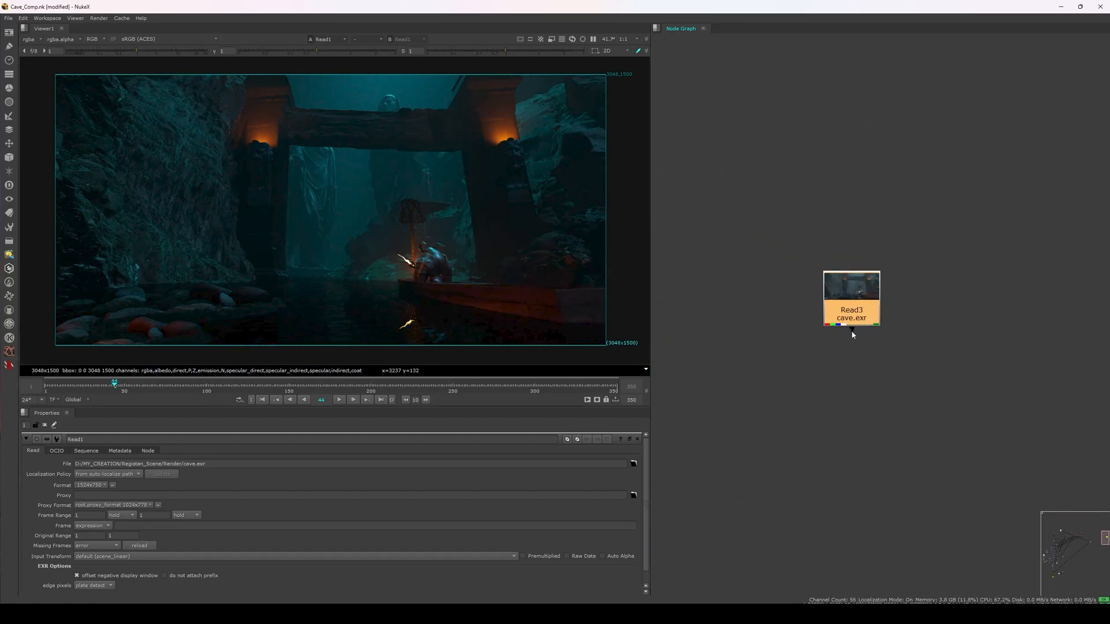
scroll(852, 334, up, 2)
key(1)
click(850, 325)
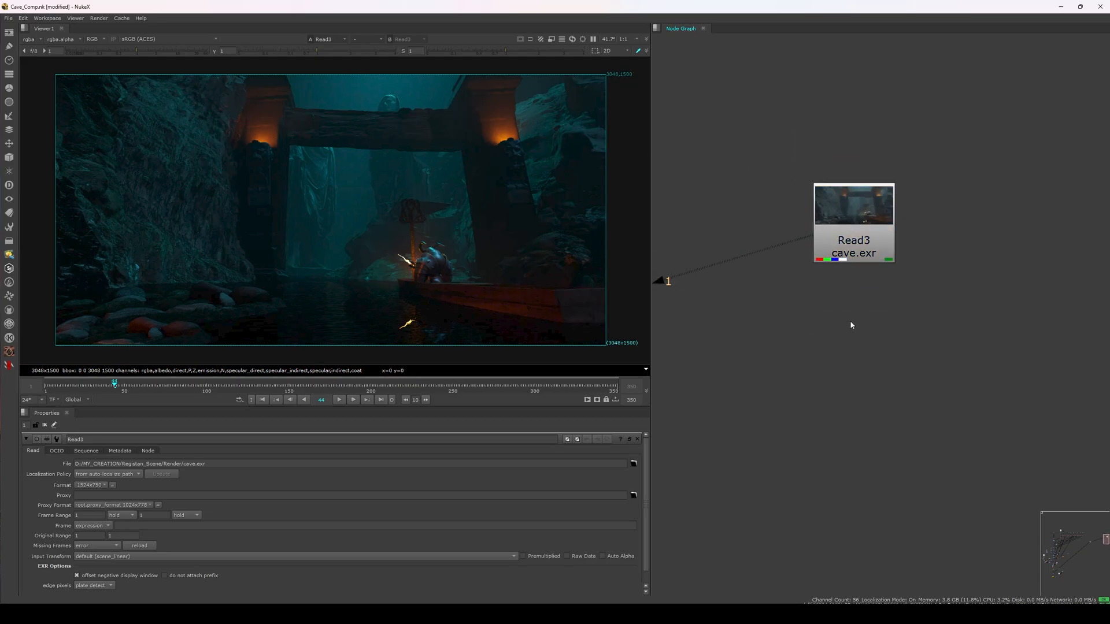
Add a Shuffle beneath Read3 that pulls the albedo layer into rgba.
key(Tab)
text(shu)
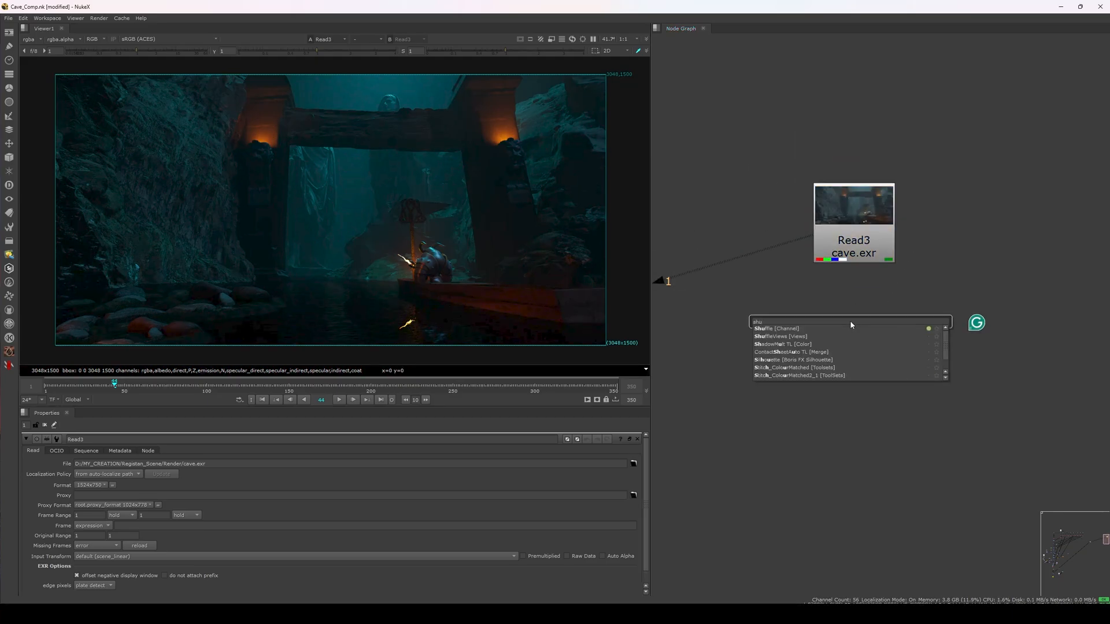
key(Return)
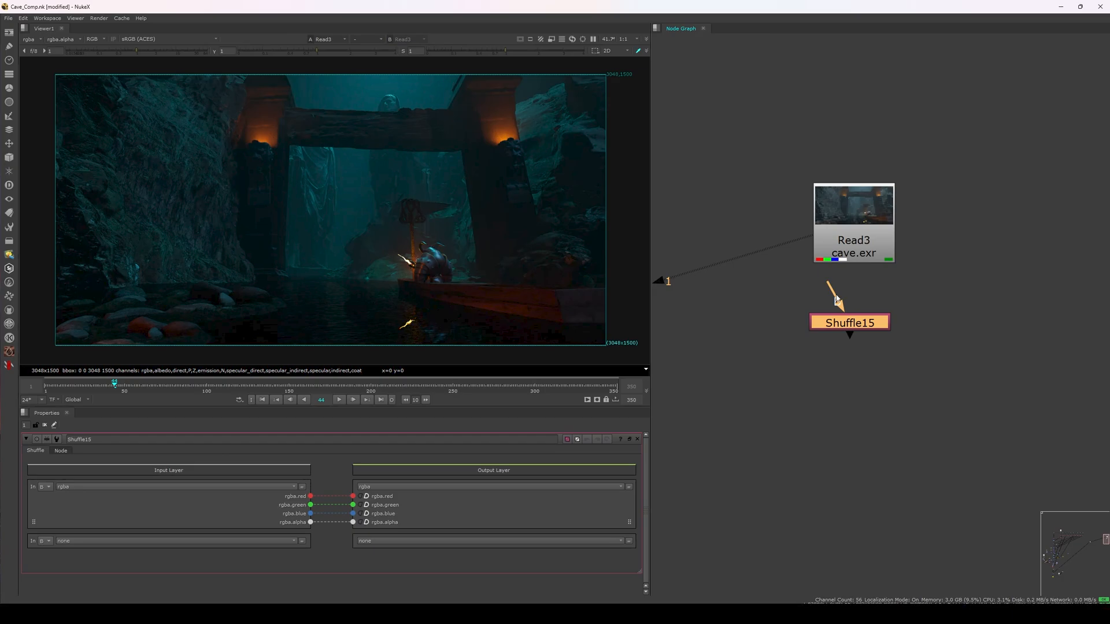
mouse_move(929, 372)
mouse_down()
mouse_move(810, 304)
mouse_move(821, 346)
mouse_up()
key(1)
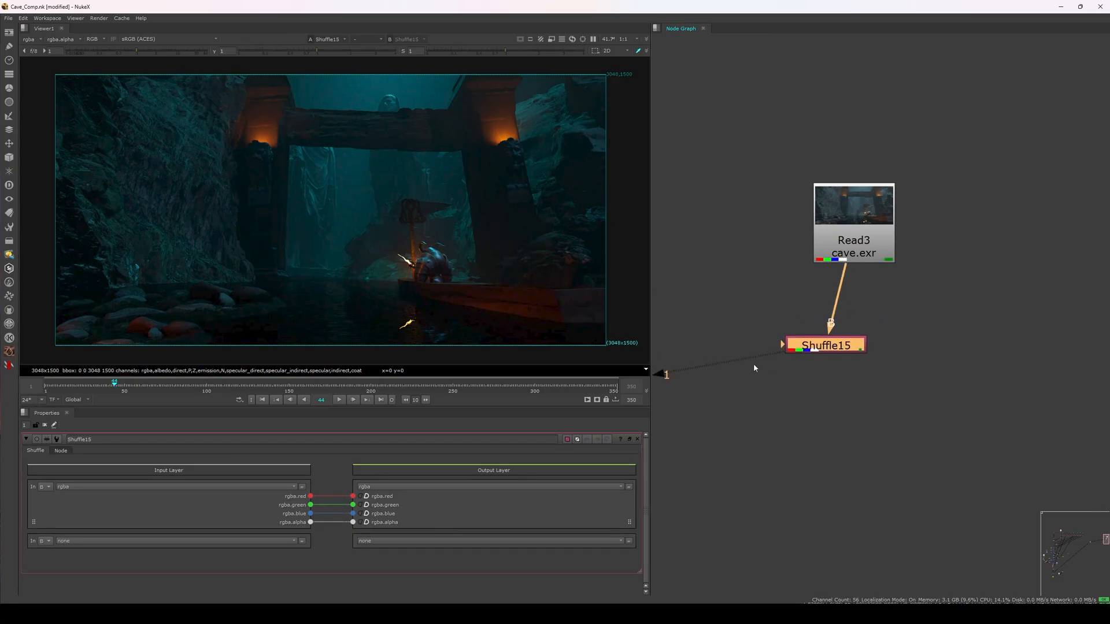
click(133, 487)
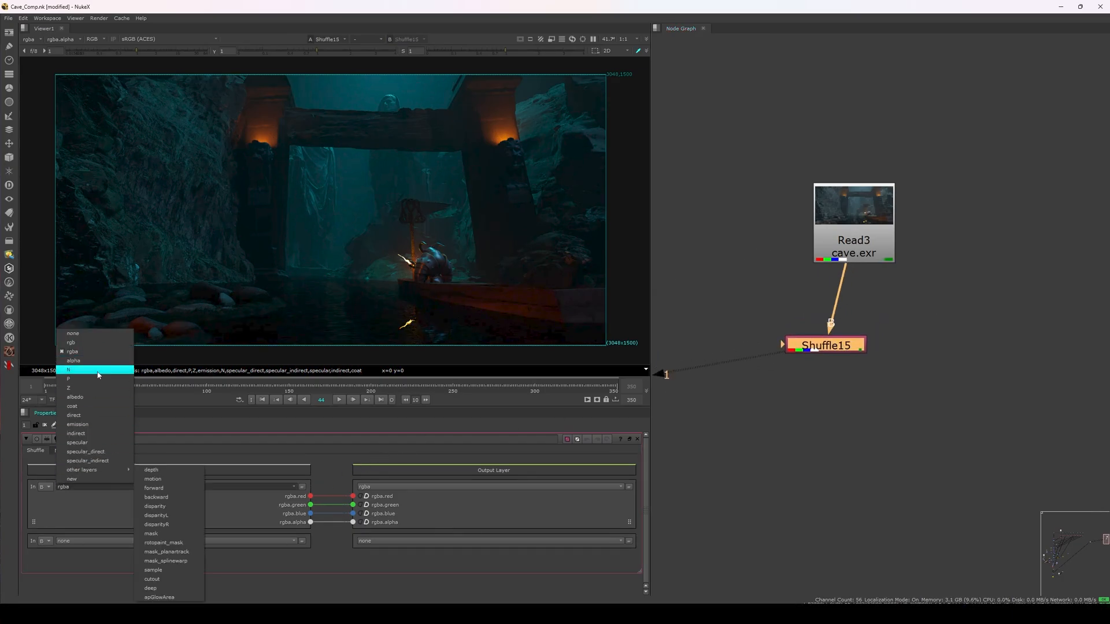
click(82, 398)
scroll(821, 360, up, 3)
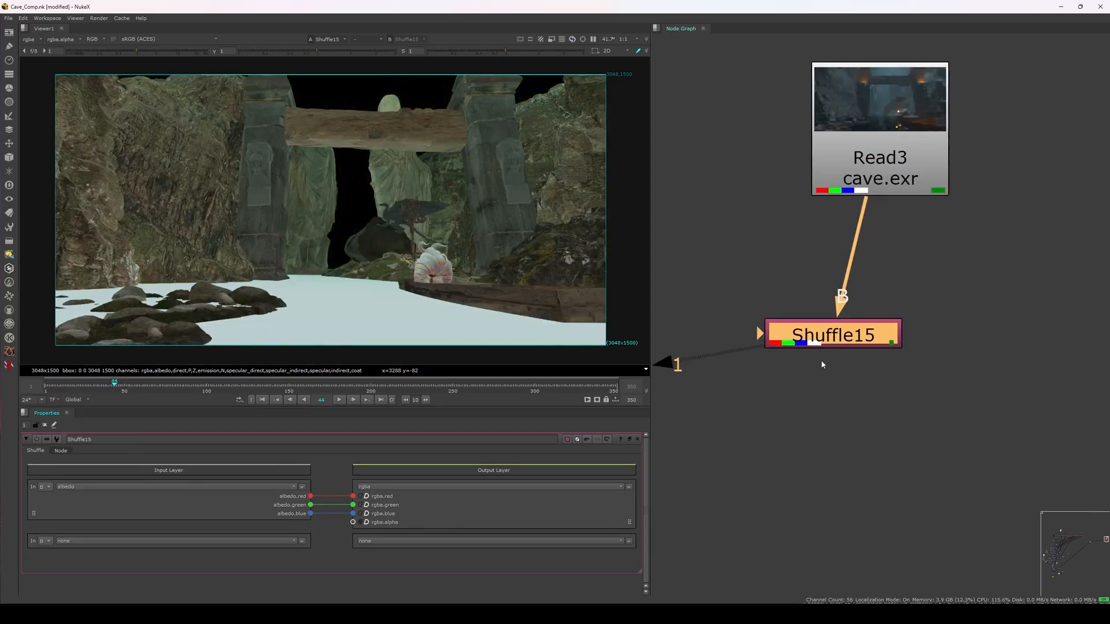
drag(835, 351, 870, 353)
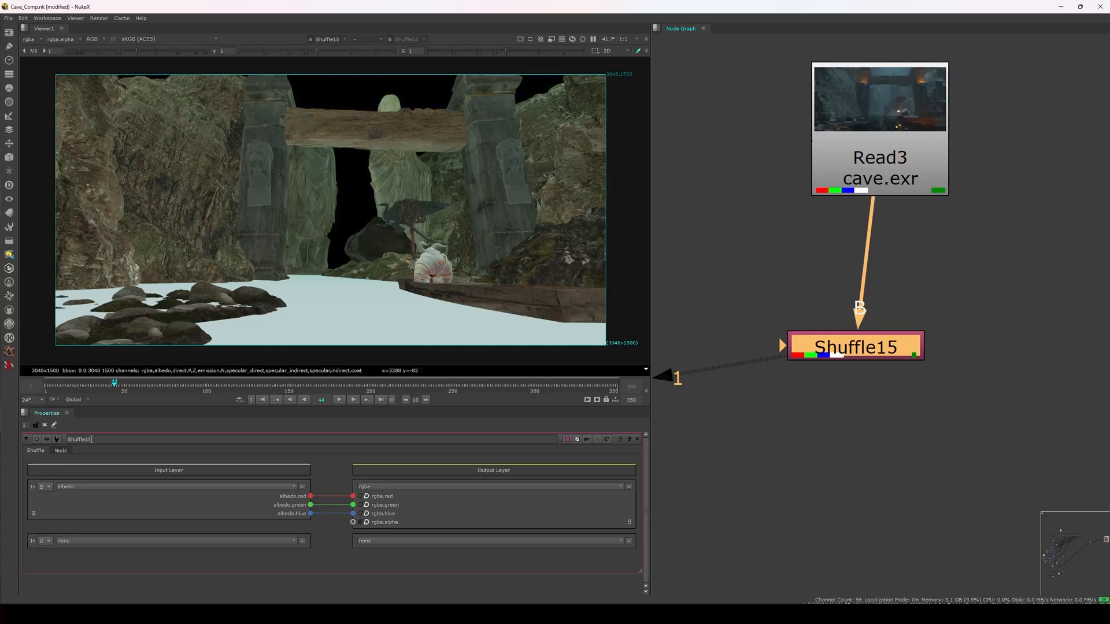
key(Tab)
text(albedo)
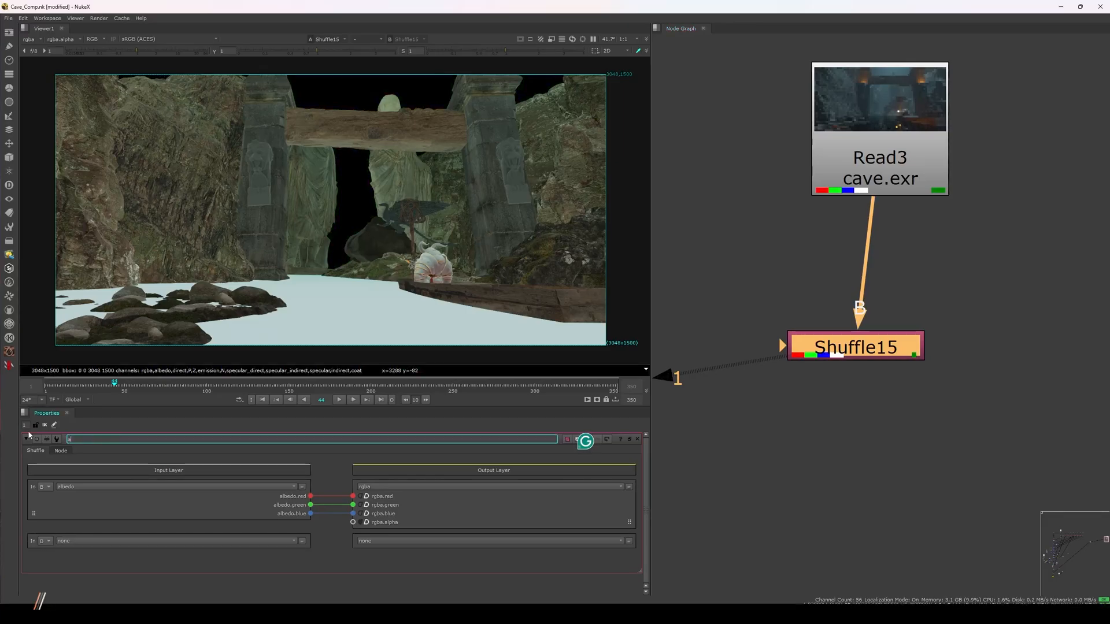
key(Return)
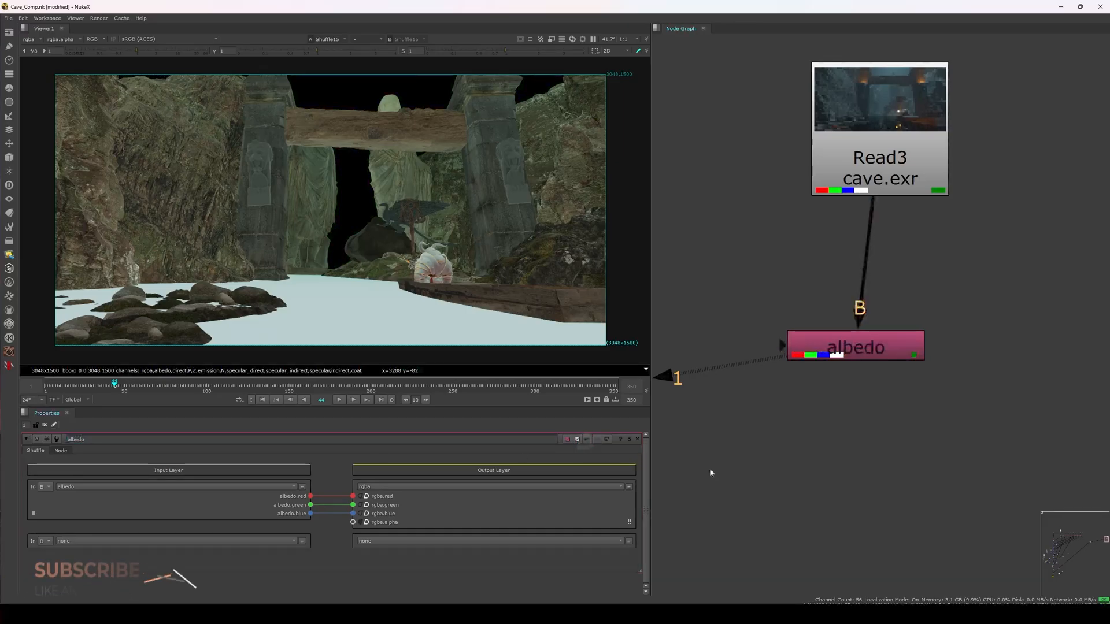
drag(863, 277, 941, 426)
drag(880, 201, 887, 349)
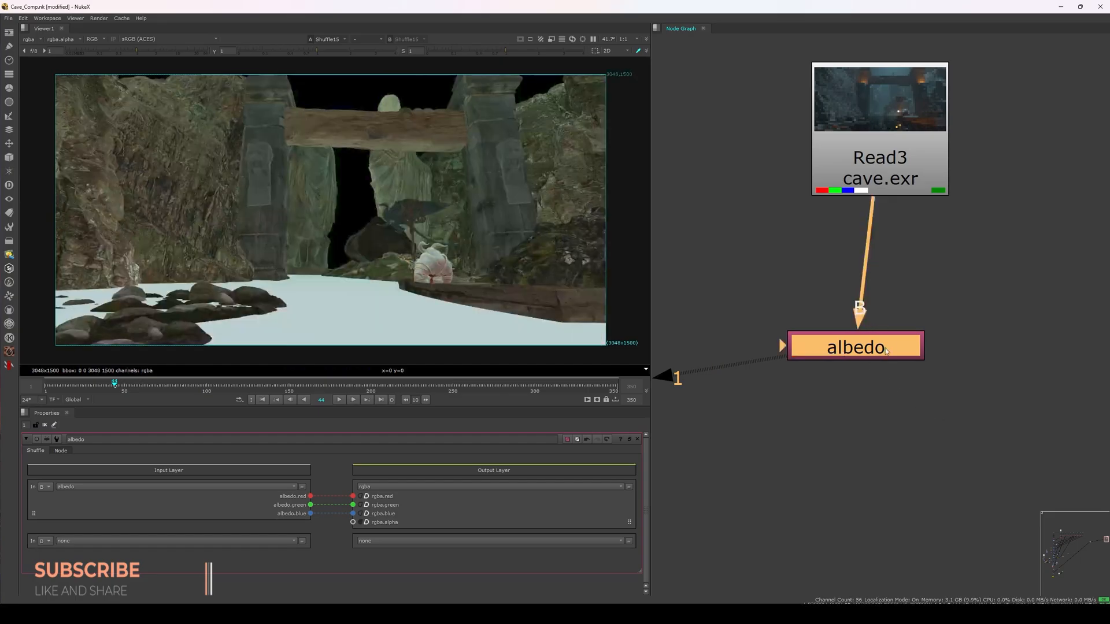
scroll(864, 347, down, 3)
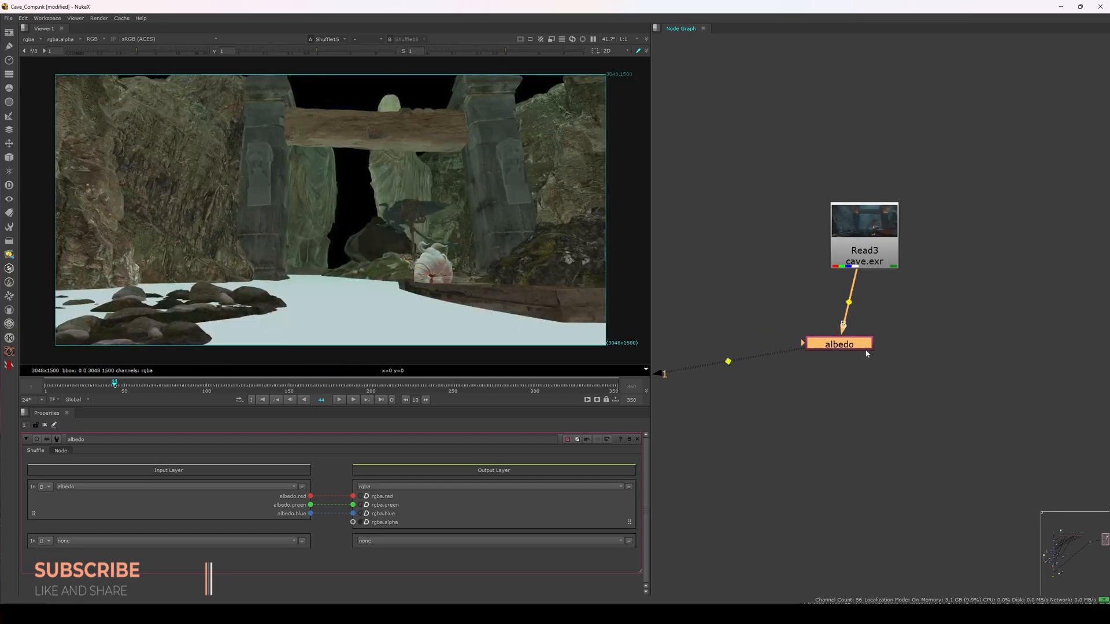
key(ctrl+z)
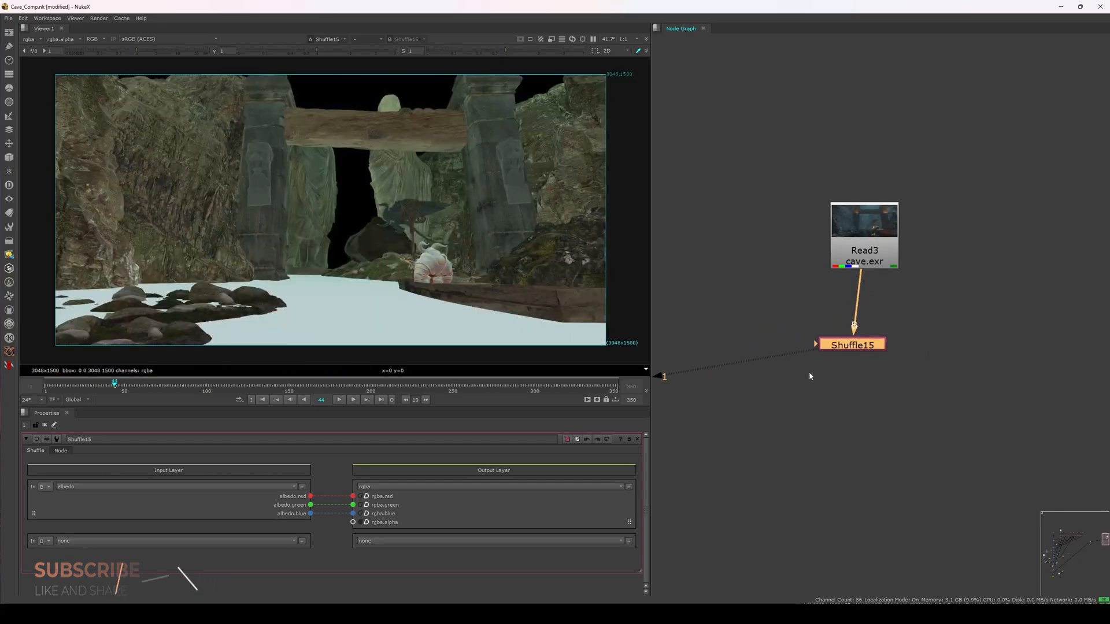
scroll(812, 370, up, 2)
drag(814, 370, 797, 395)
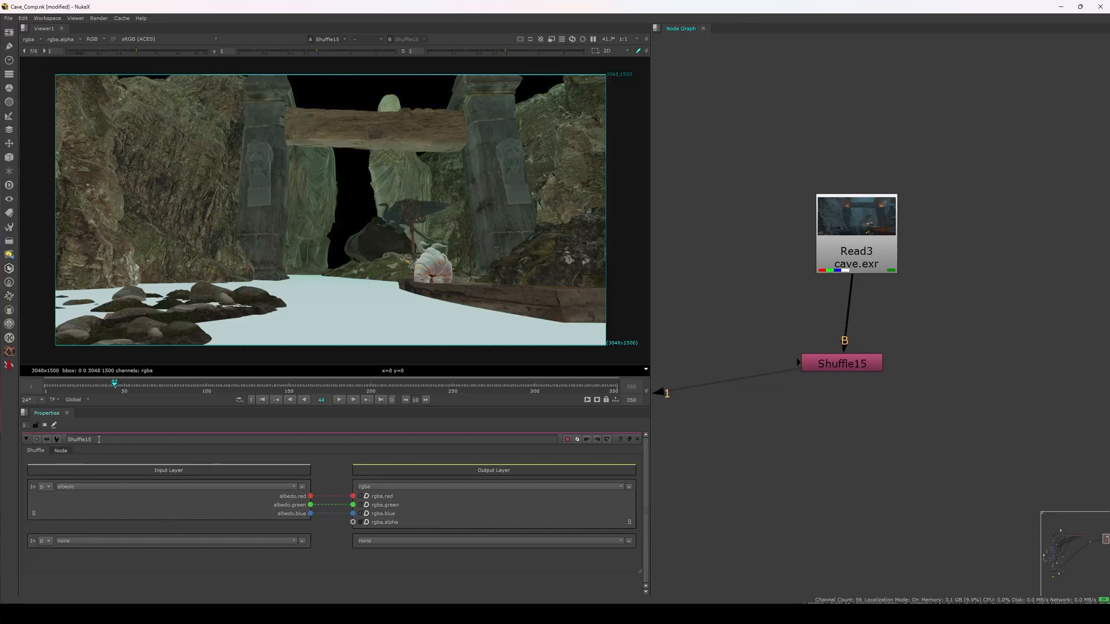
Show Shuffle15's Node label settings for the 'Name : [value in1]' expression.
click(68, 450)
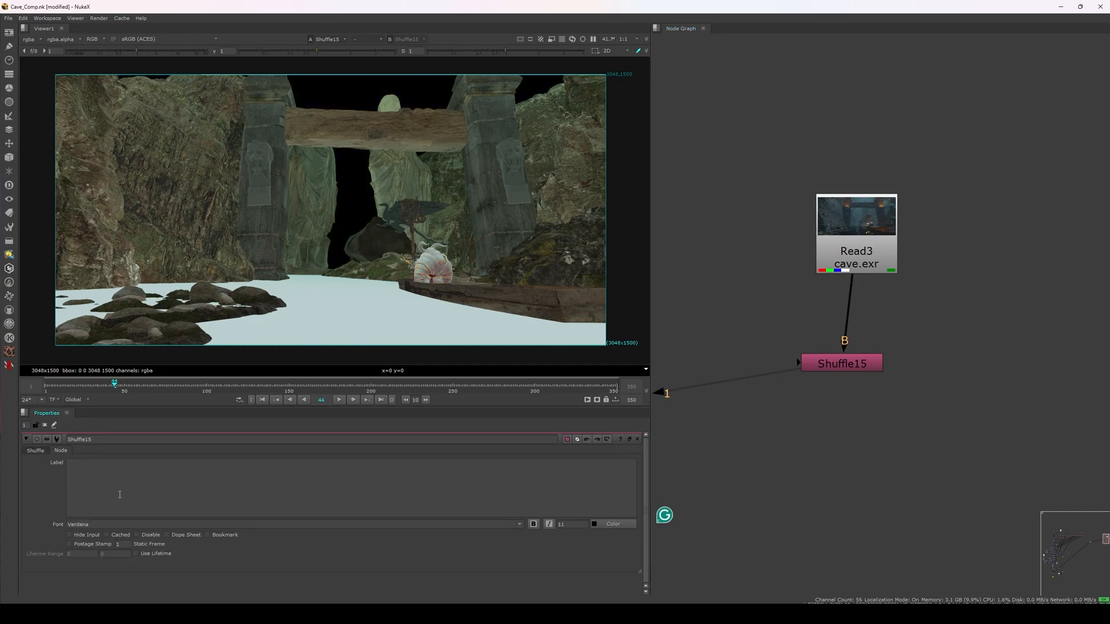
text(Name : [)
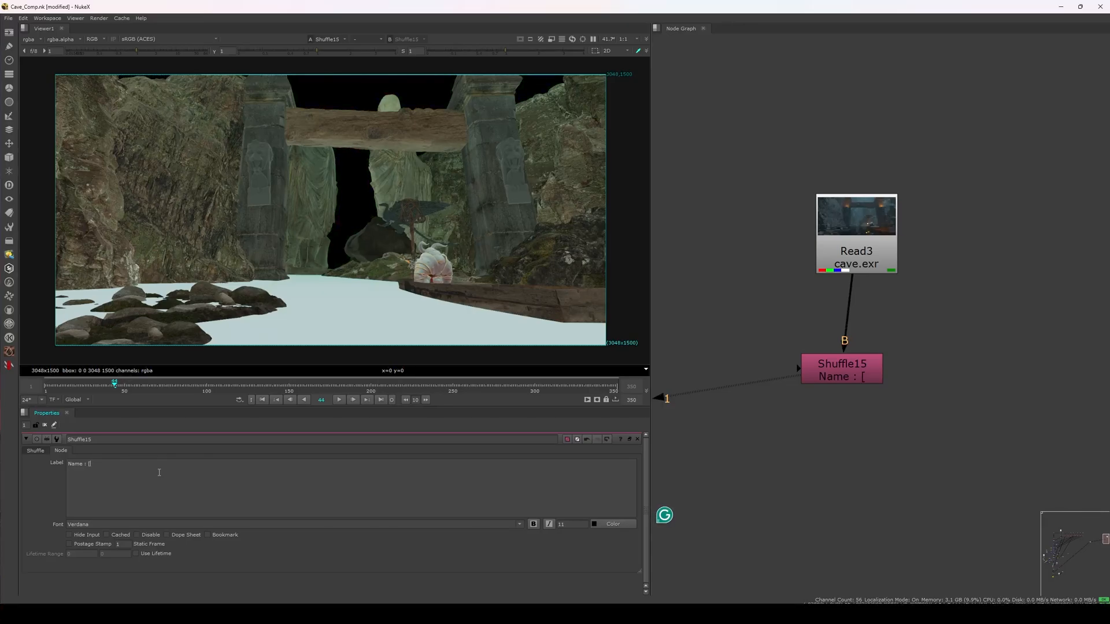
text(value)
text( in)
text(1)
text(])
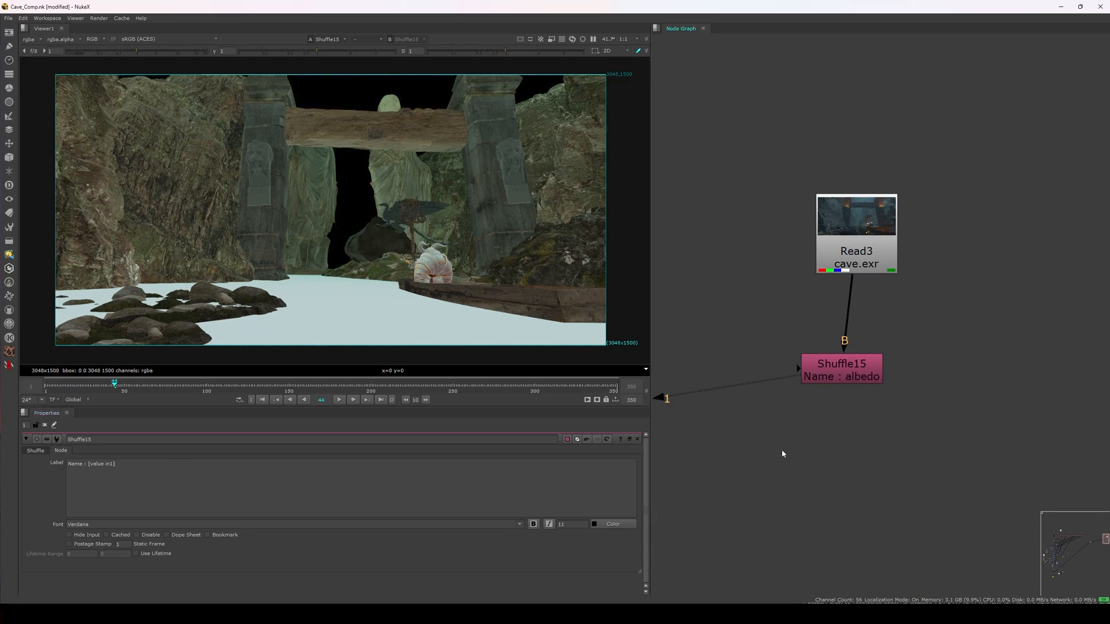
Reposition Shuffle15 and paste a chain of auto-labelled Shuffle copies beside it.
click(861, 380)
scroll(862, 380, up, 3)
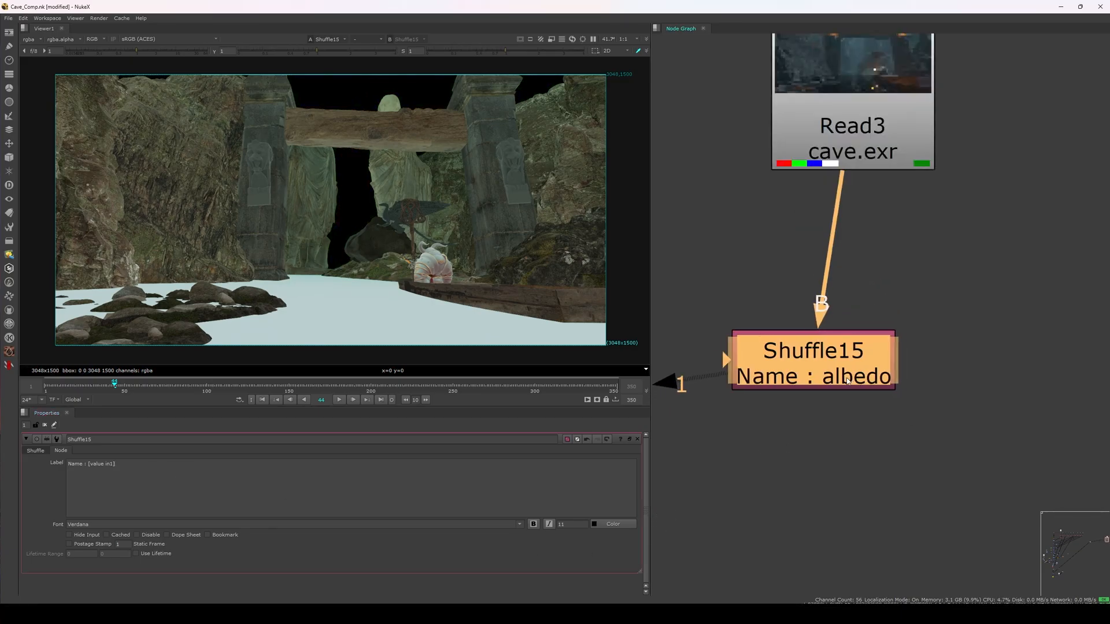
scroll(808, 387, down, 3)
scroll(807, 390, down, 2)
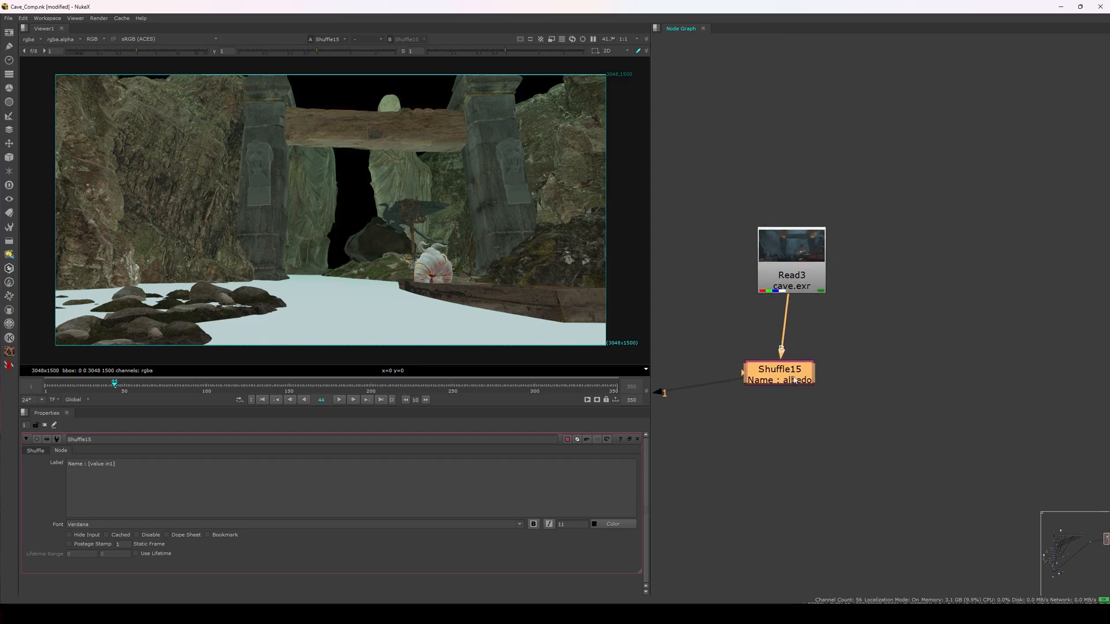
drag(787, 382, 753, 395)
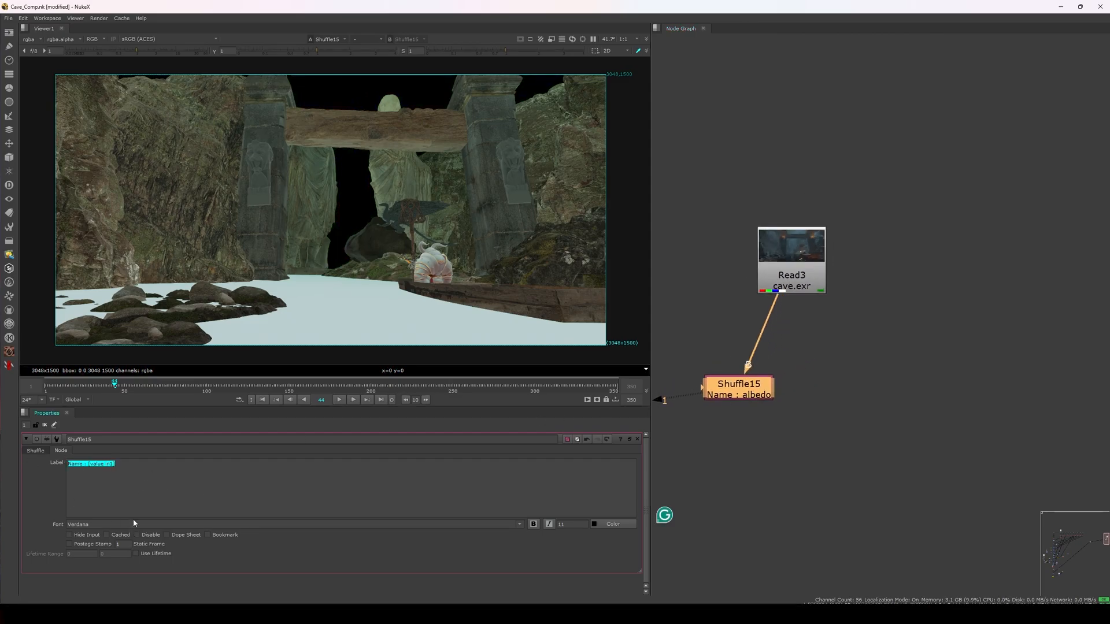
drag(749, 391, 744, 388)
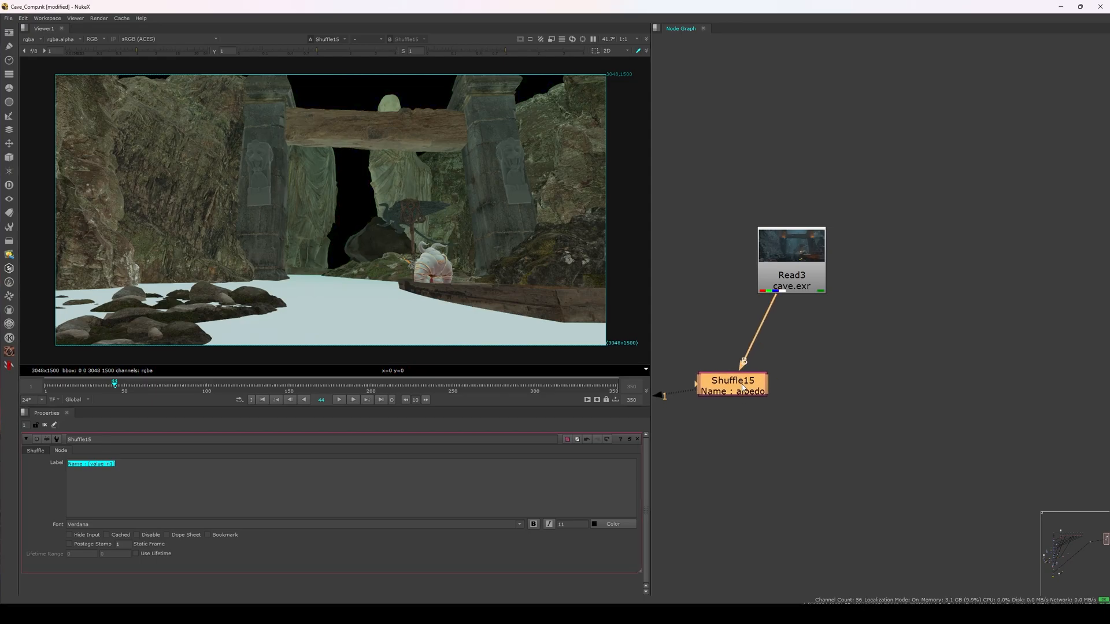
scroll(743, 387, down, 2)
key(ctrl+v)
key(ctrl+v)
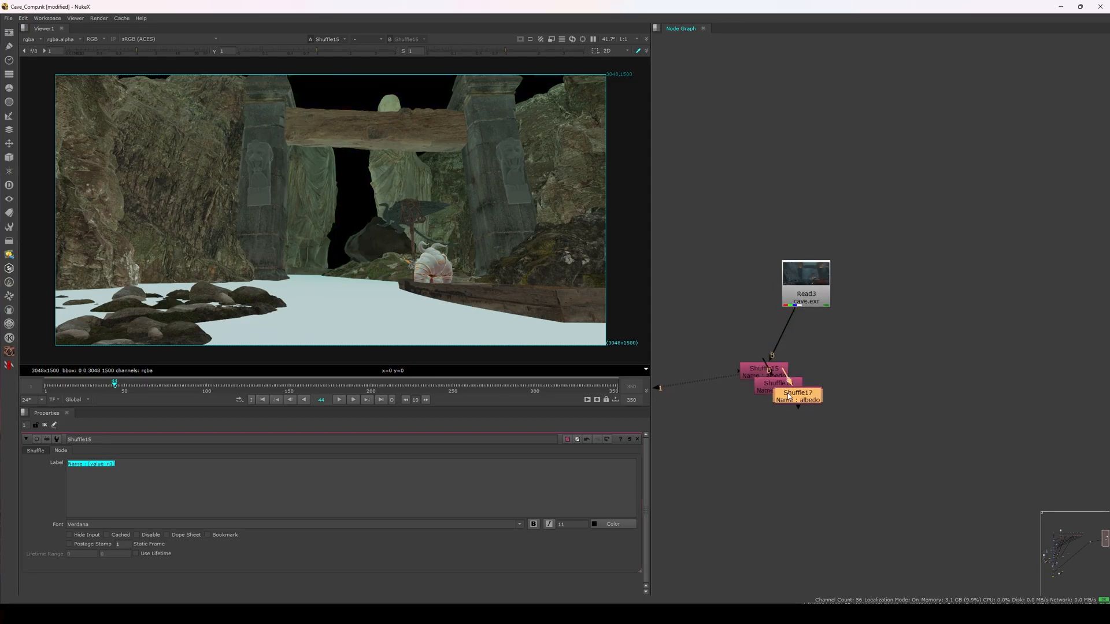
key(ctrl+v)
key(ctrl+v)
key(ctrl+v)
key(ctrl+v)
key(ctrl+v)
drag(739, 480, 976, 379)
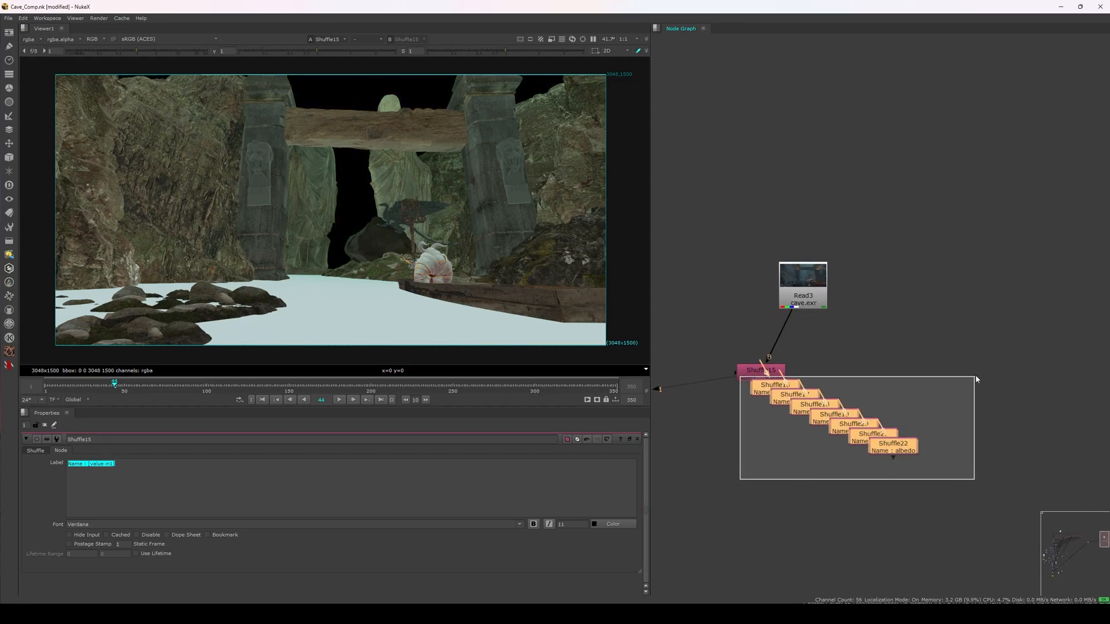
mouse_move(777, 387)
mouse_down()
mouse_move(719, 451)
mouse_move(918, 380)
mouse_move(805, 294)
mouse_up()
click(719, 451)
Set Shuffle16's input layer to emission and wire Shuffle22 to the cave.exr Read.
double_click(914, 382)
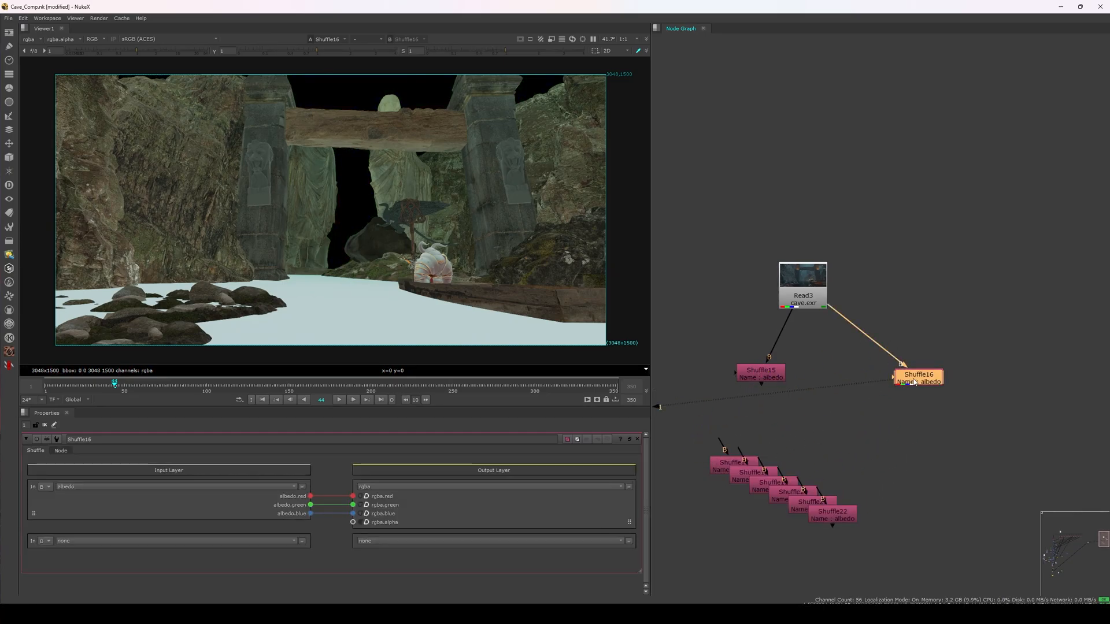
scroll(948, 383, up, 5)
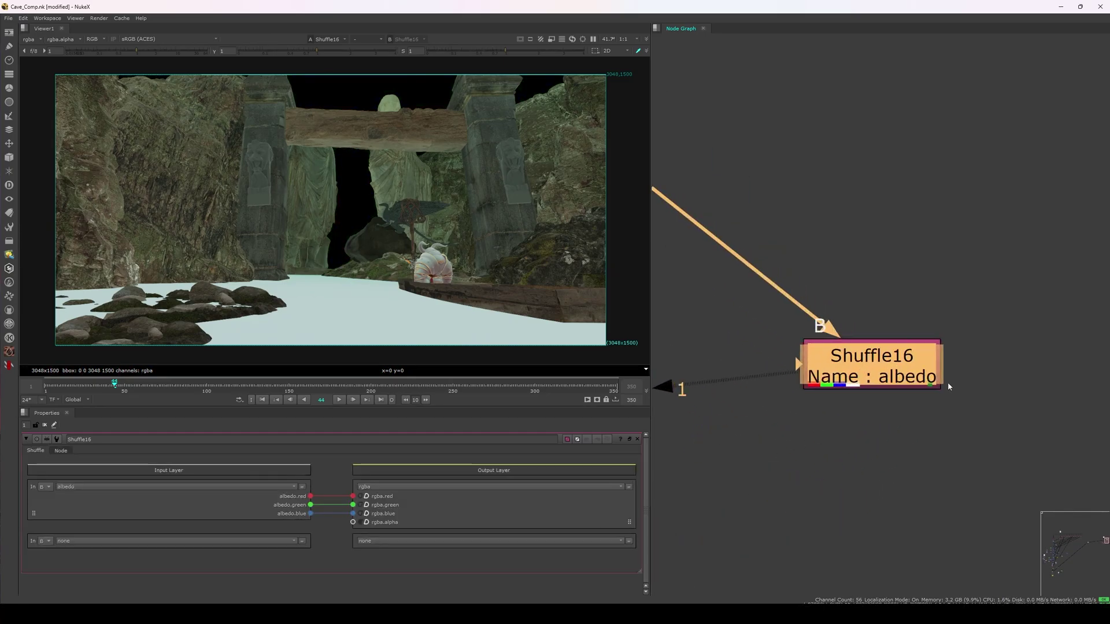
click(89, 488)
mouse_move(87, 433)
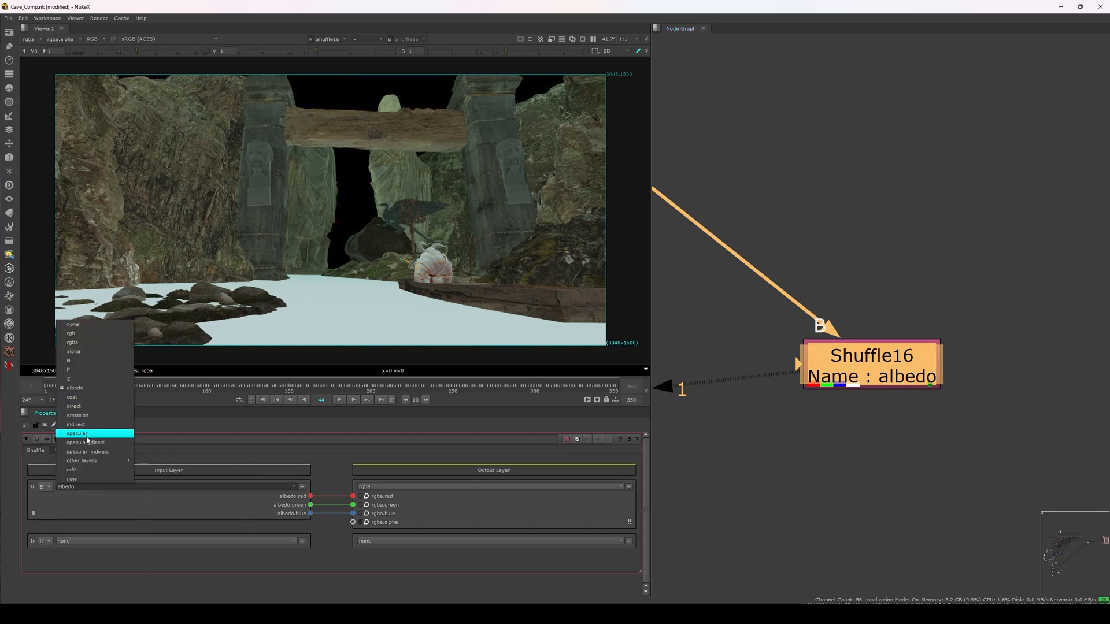
click(86, 418)
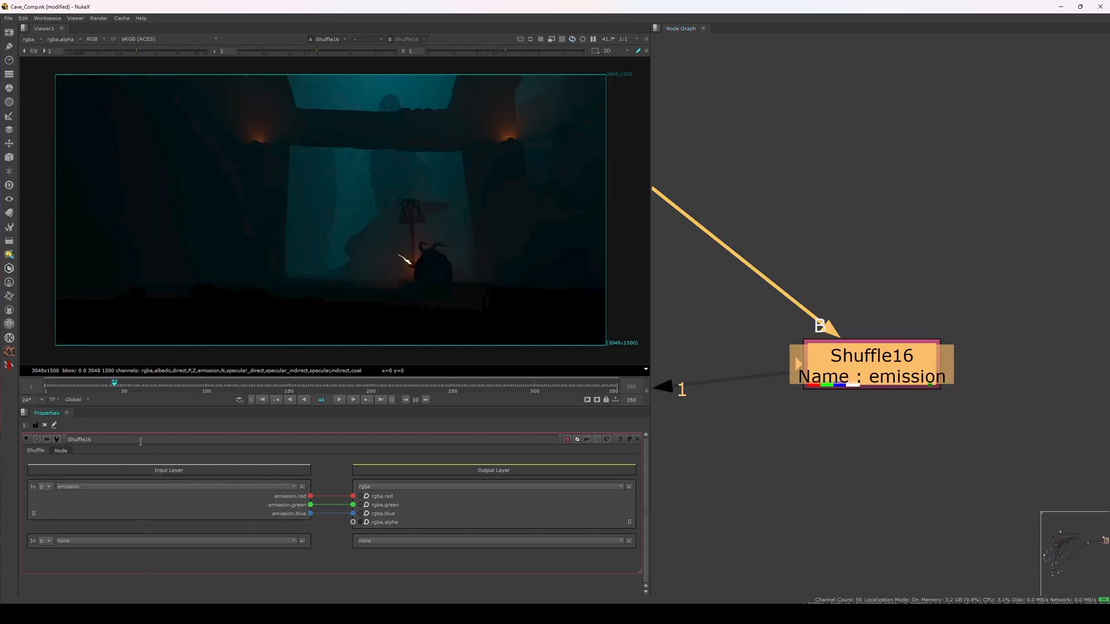
scroll(936, 387, up, 2)
scroll(937, 387, up, 1)
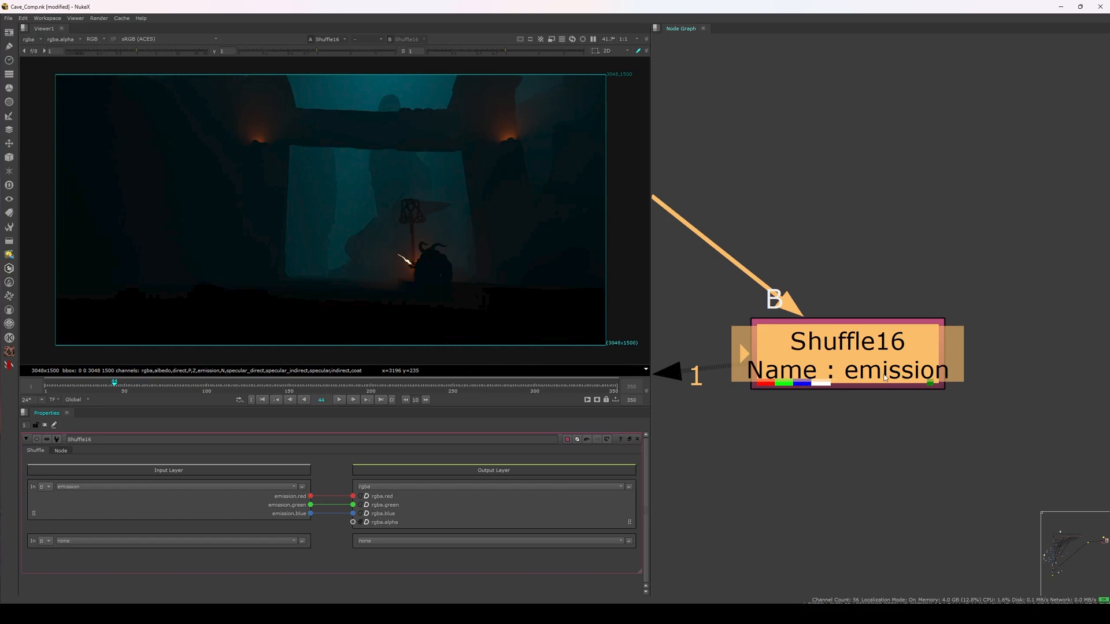
scroll(882, 395, down, 3)
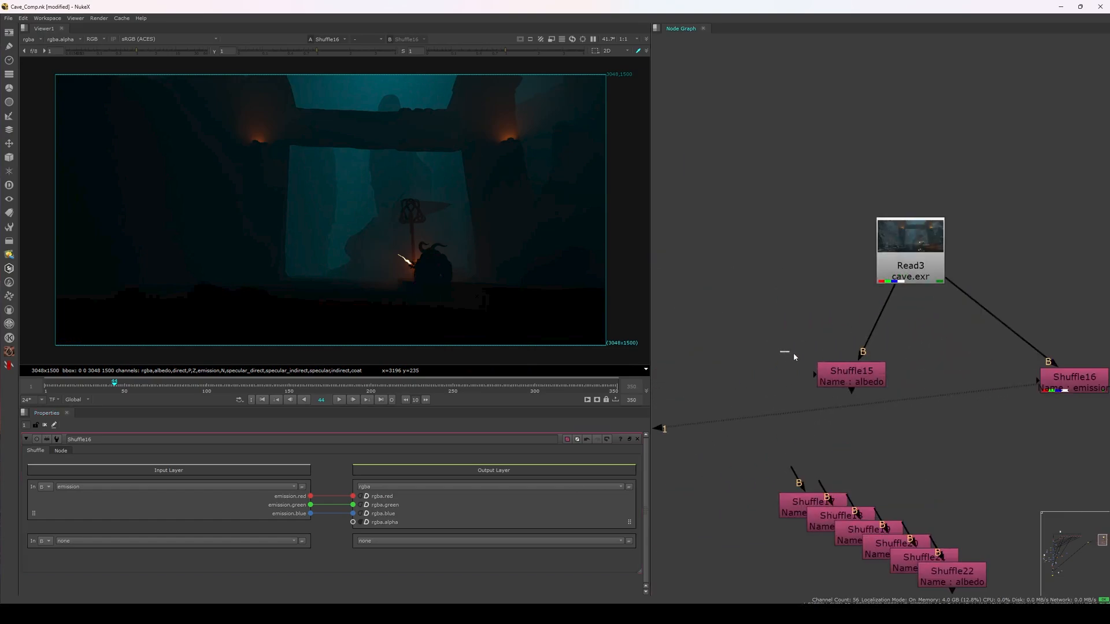
drag(784, 354, 928, 397)
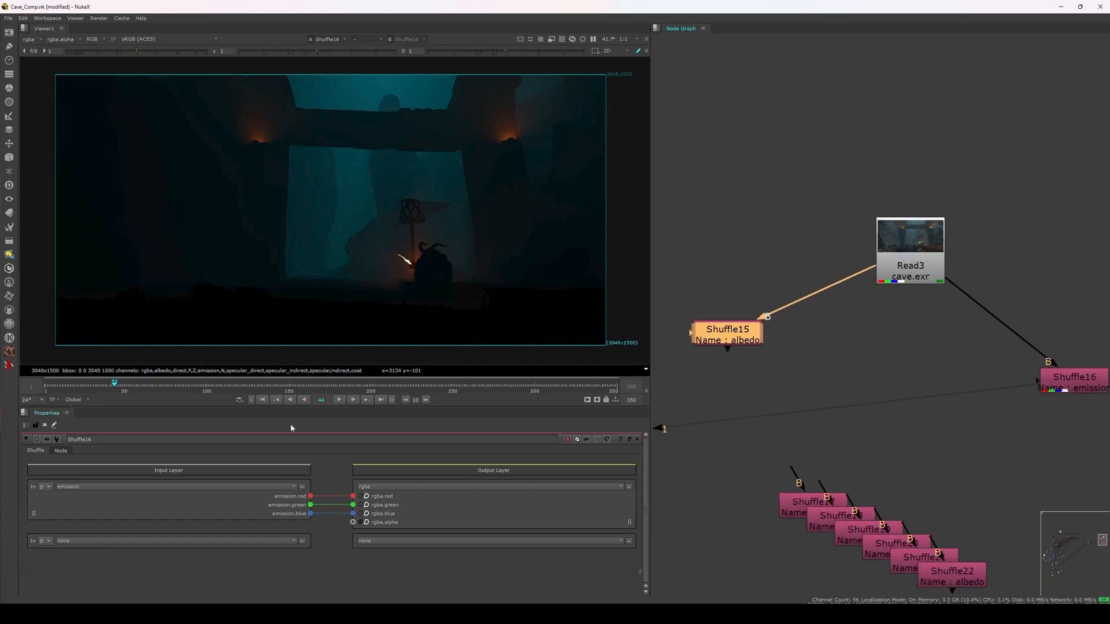
double_click(758, 338)
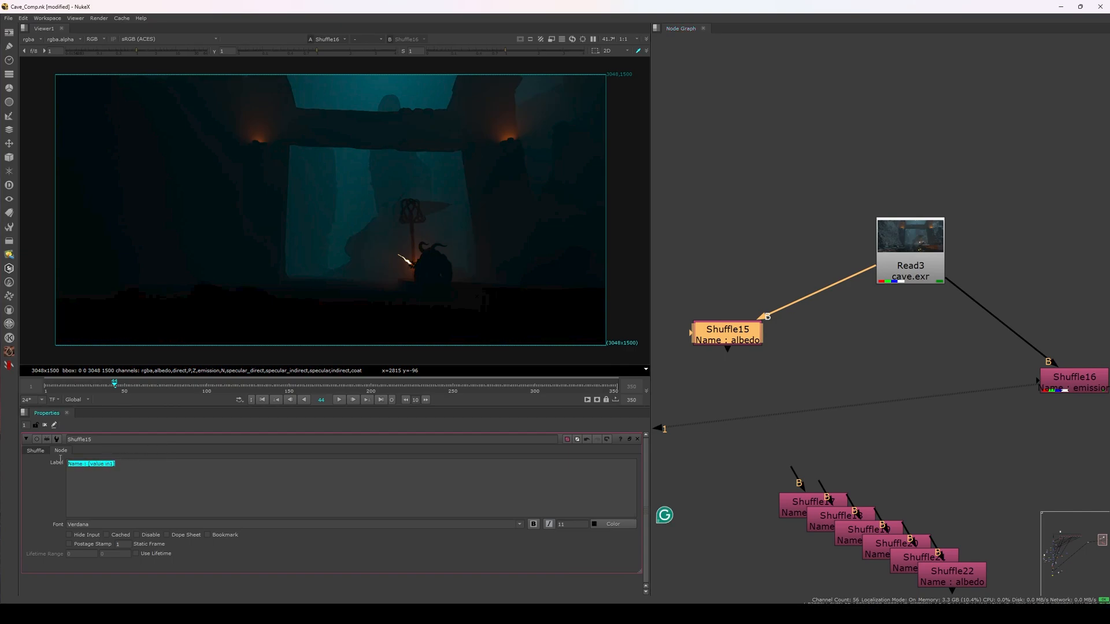
scroll(805, 347, down, 1)
scroll(789, 382, down, 2)
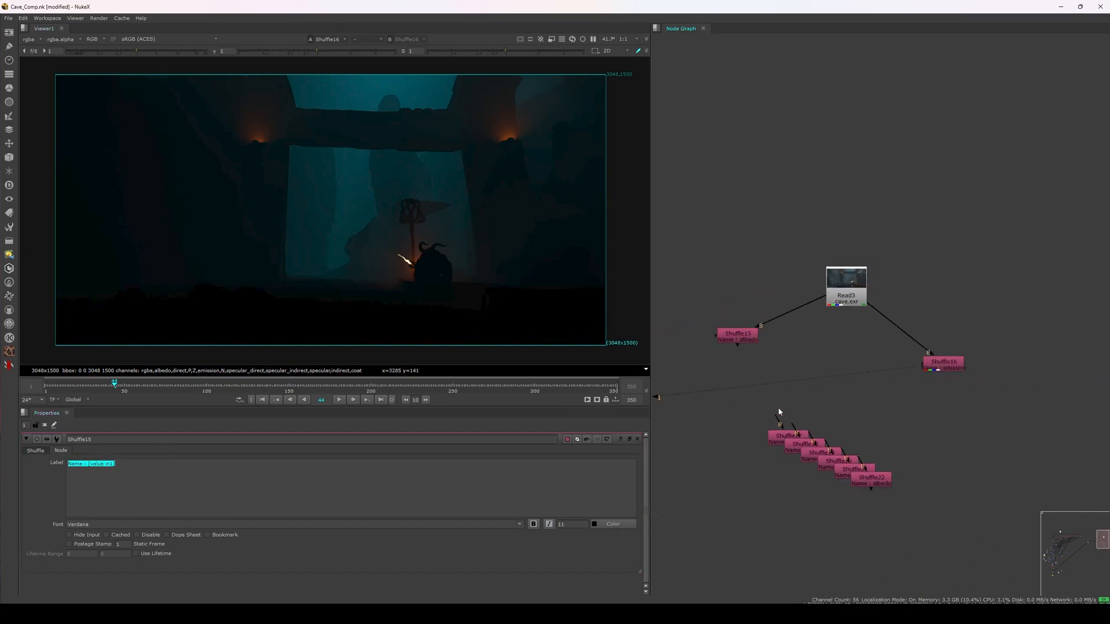
scroll(859, 382, up, 3)
drag(839, 325, 846, 271)
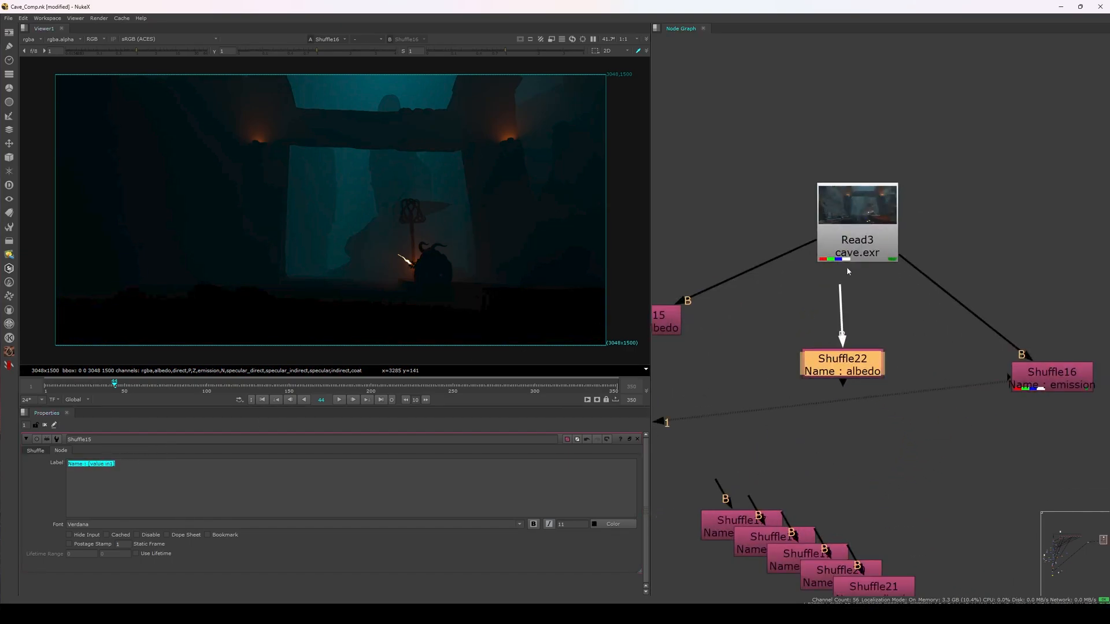
Set Shuffle22's input layer to specular so its label reads 'Name : specular'.
key(1)
double_click(868, 372)
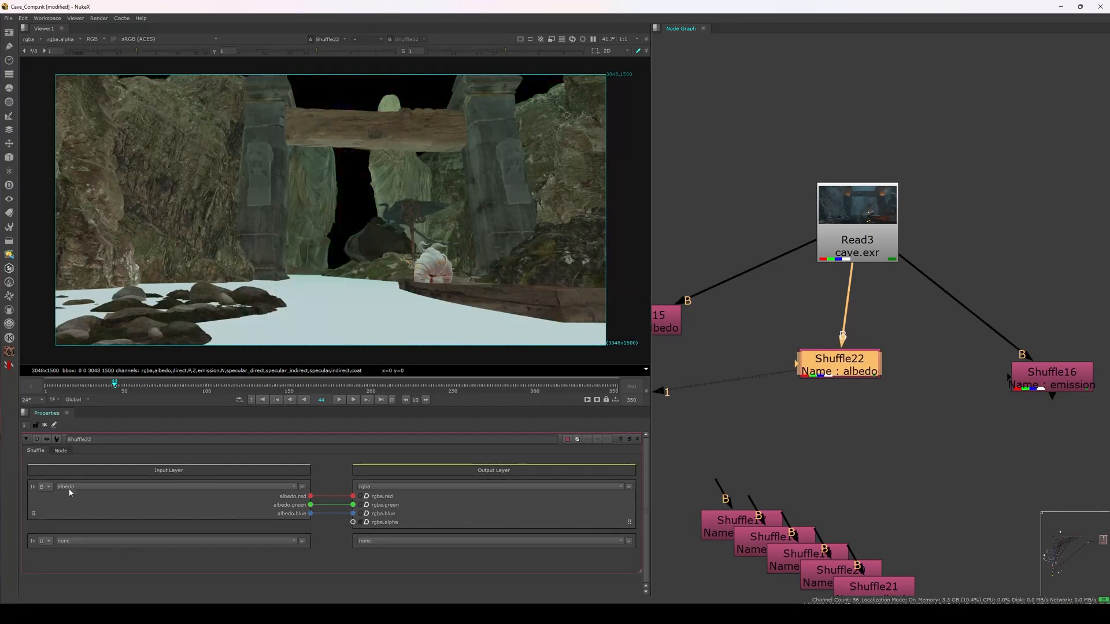
click(74, 488)
mouse_move(83, 461)
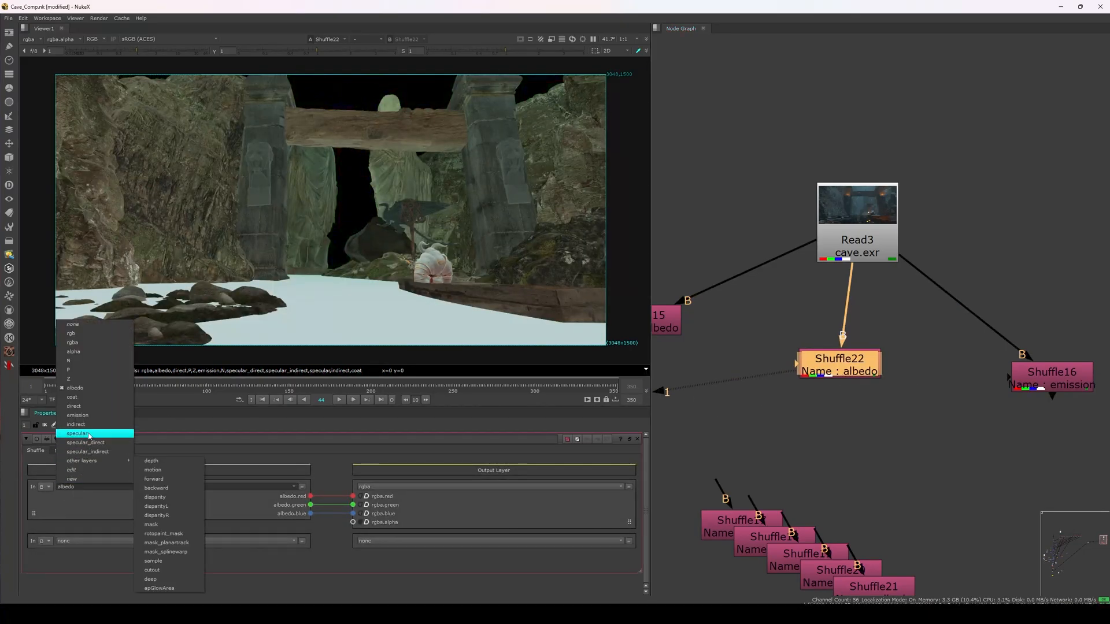
click(88, 434)
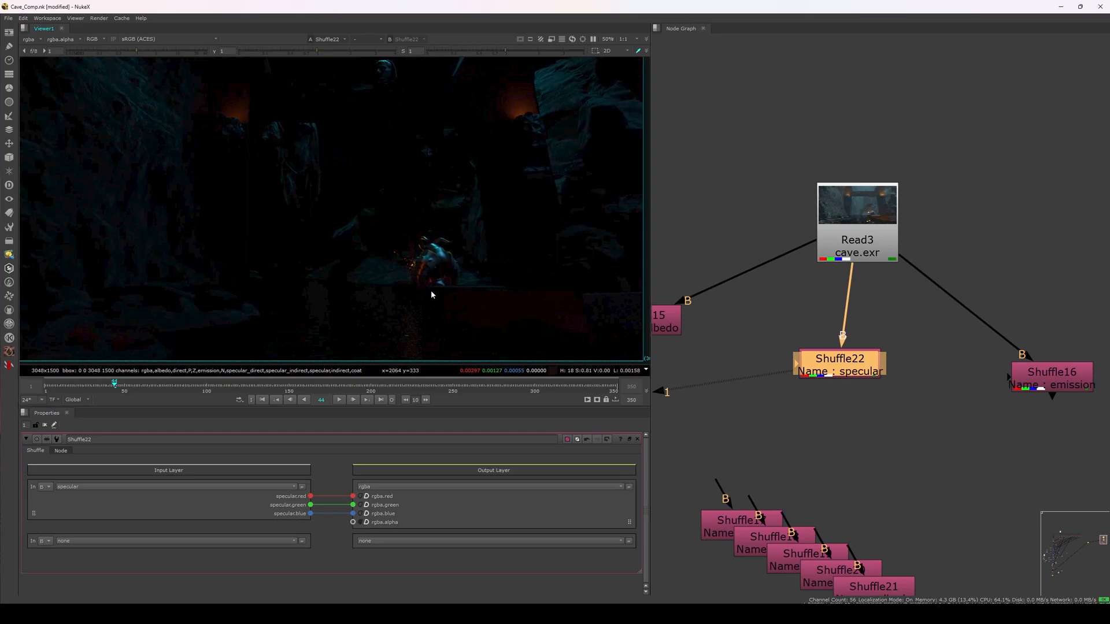
scroll(431, 295, down, 2)
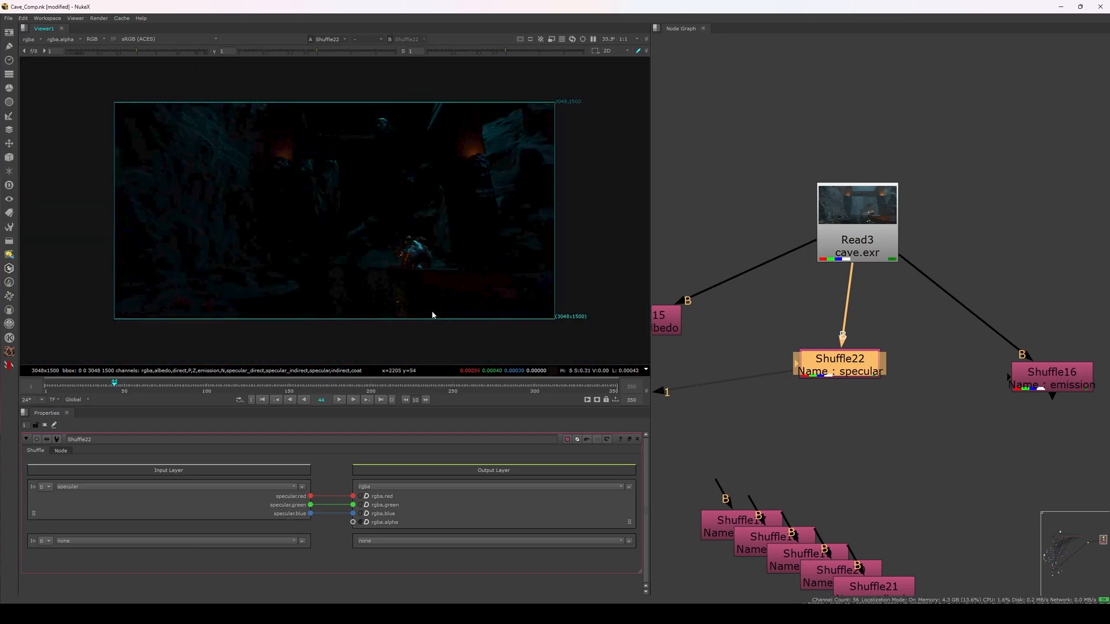